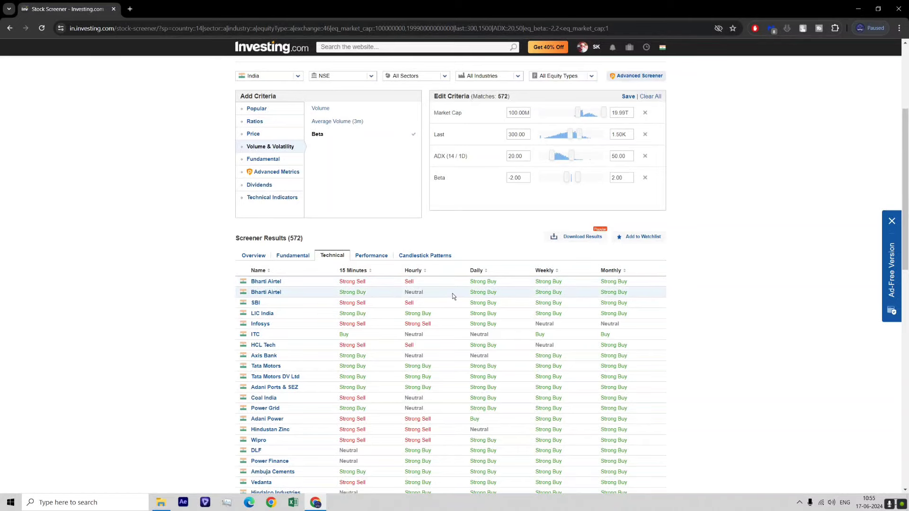
Review the technical ratings in the stock screener results and download the results.
{"action": "scroll", "coordinate": [374, 291], "scroll_direction": "down", "scroll_amount": 1}
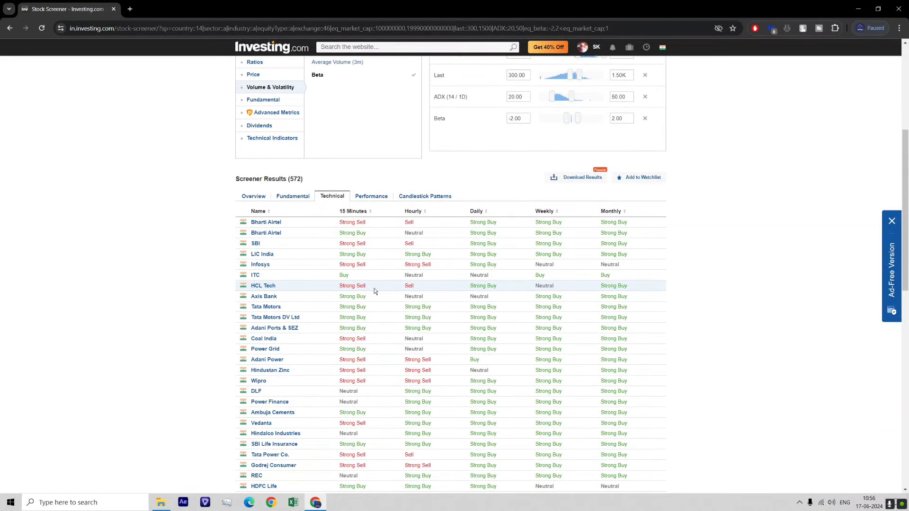
{"action": "scroll", "coordinate": [375, 291], "scroll_direction": "down", "scroll_amount": 3}
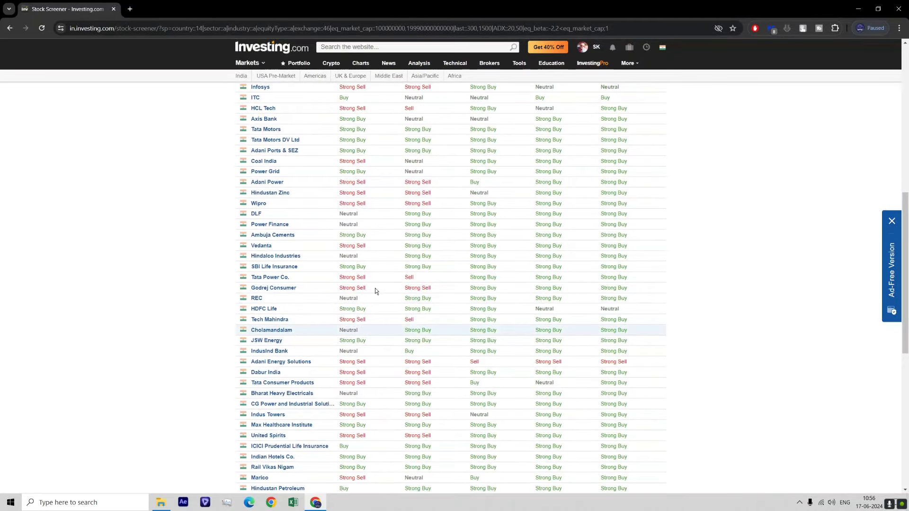
{"action": "scroll", "coordinate": [376, 290], "scroll_direction": "up", "scroll_amount": 4}
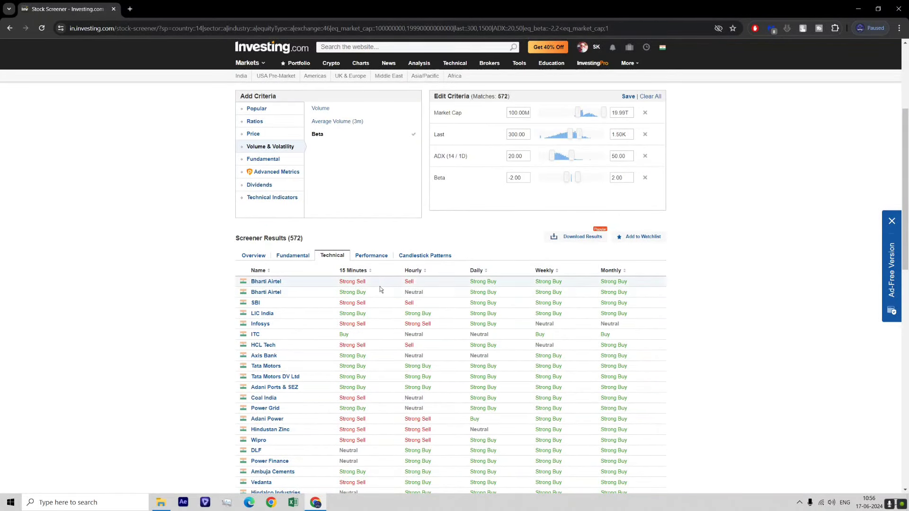
{"action": "scroll", "coordinate": [512, 303], "scroll_direction": "up", "scroll_amount": 2}
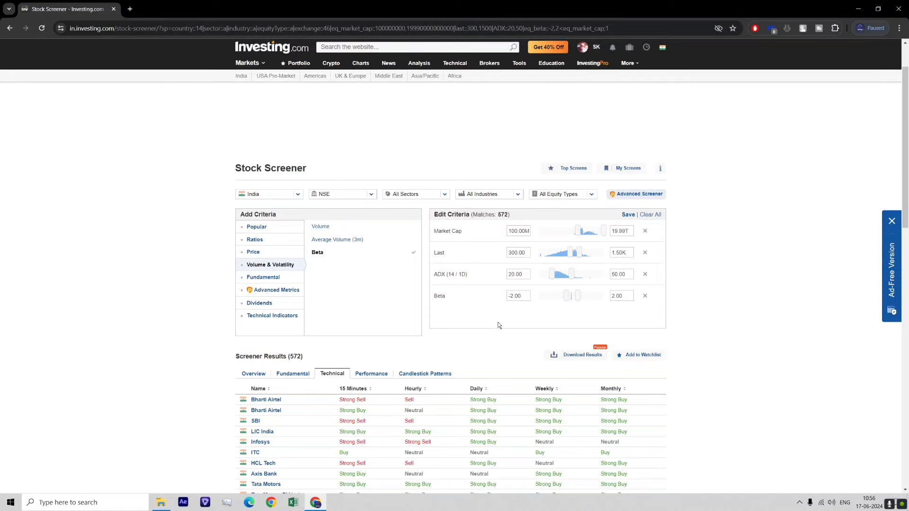
{"action": "scroll", "coordinate": [431, 334], "scroll_direction": "down", "scroll_amount": 3}
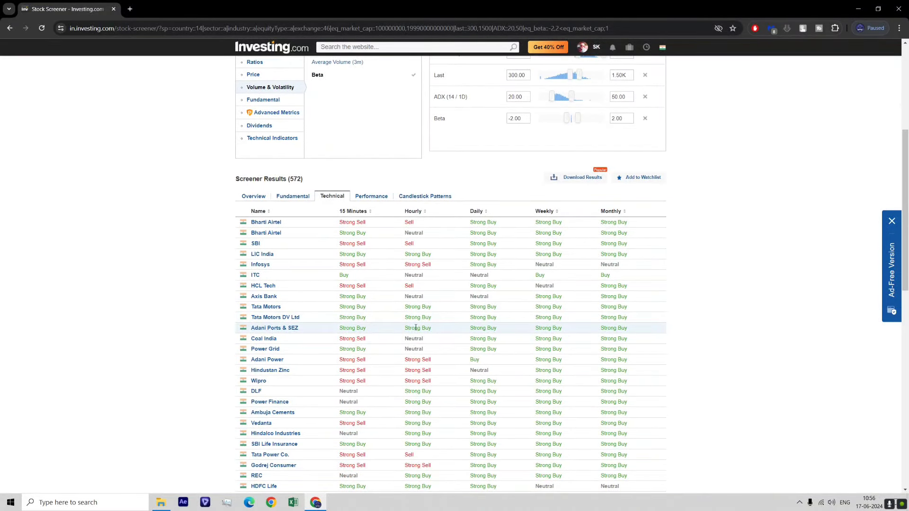
{"action": "scroll", "coordinate": [416, 328], "scroll_direction": "up", "scroll_amount": 1}
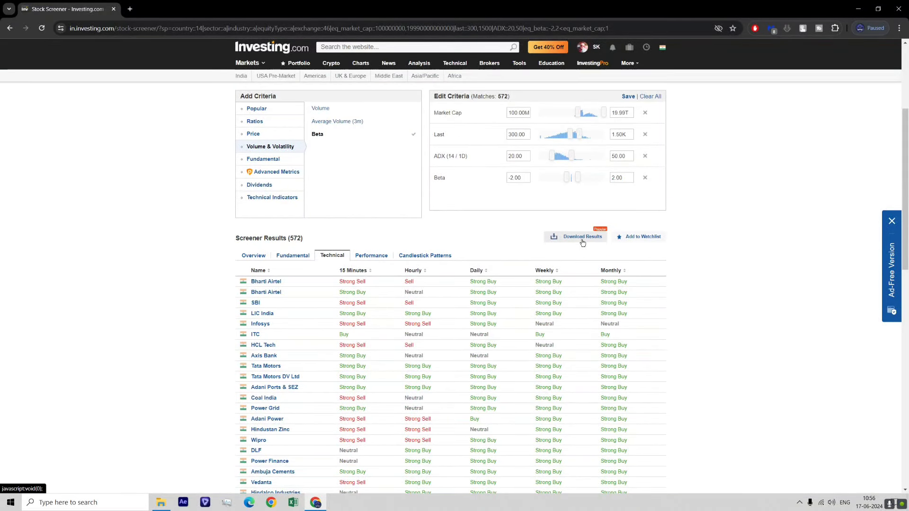
{"action": "left_click", "coordinate": [582, 243]}
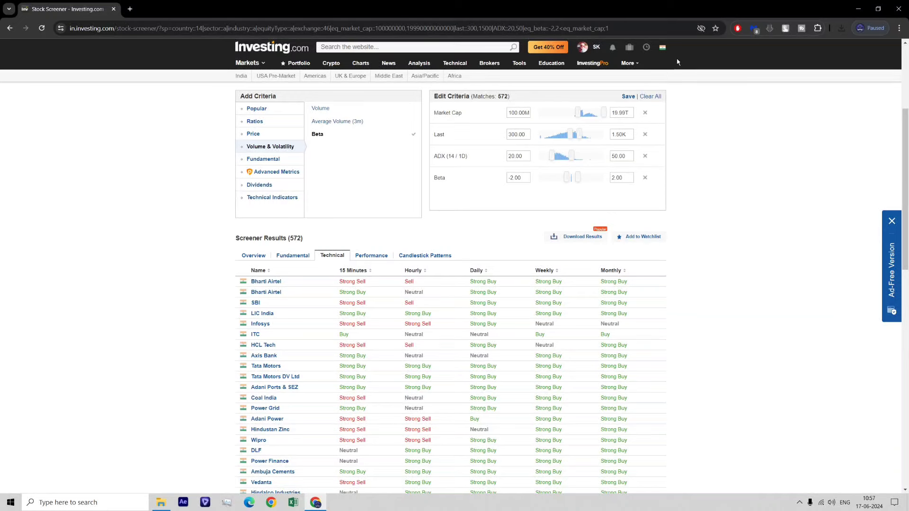
Open the downloaded Screener Results (1).csv in Excel and highlight its header row with bold text and yellow fill.
{"action": "left_click", "coordinate": [841, 27]}
{"action": "left_click", "coordinate": [757, 68]}
{"action": "left_click_drag", "start_coordinate": [203, 98], "coordinate": [27, 99]}
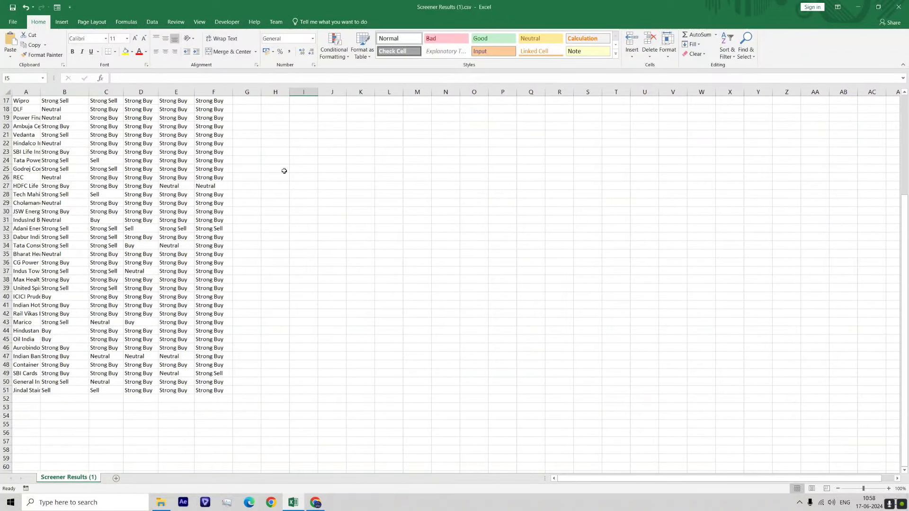
Select the whole results table and turn on filters for its header row.
{"action": "scroll", "coordinate": [280, 161], "scroll_direction": "up", "scroll_amount": 6}
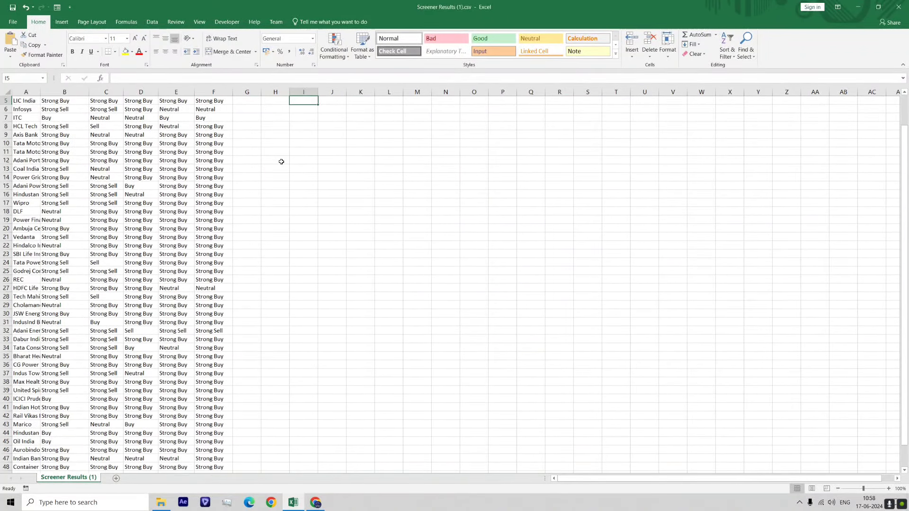
{"action": "left_click", "coordinate": [266, 199]}
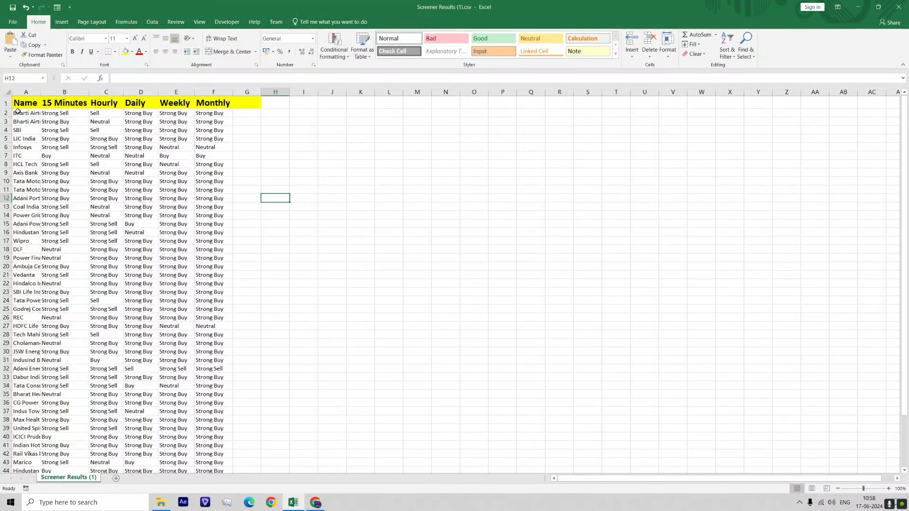
{"action": "key", "text": "Left"}
{"action": "key", "text": "ctrl+a"}
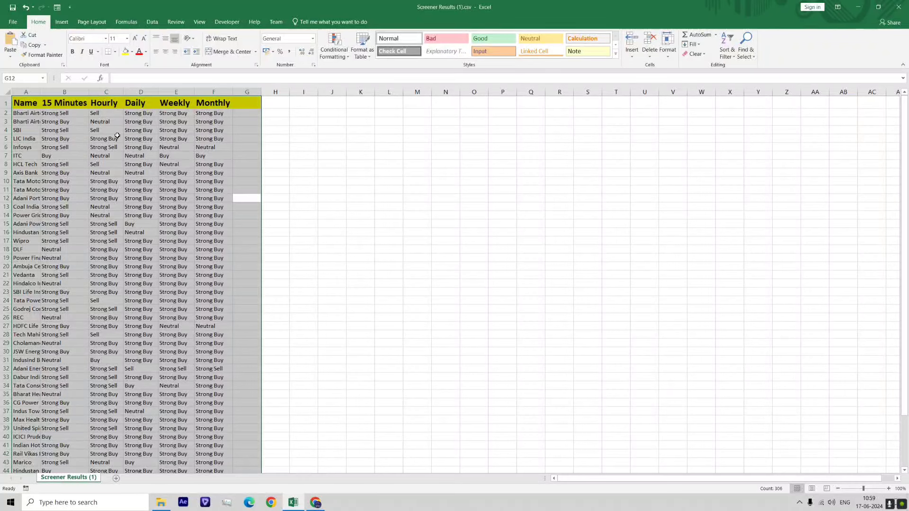
{"action": "left_click", "coordinate": [148, 21]}
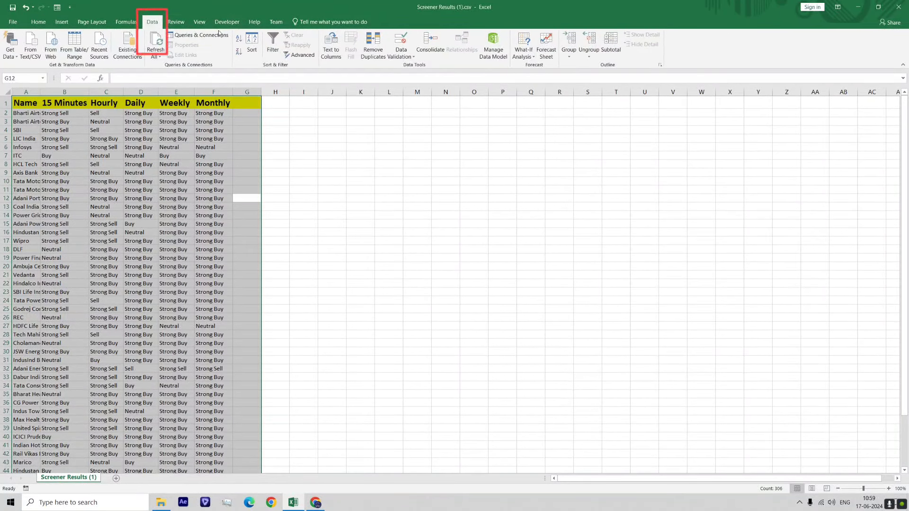
{"action": "left_click", "coordinate": [274, 49]}
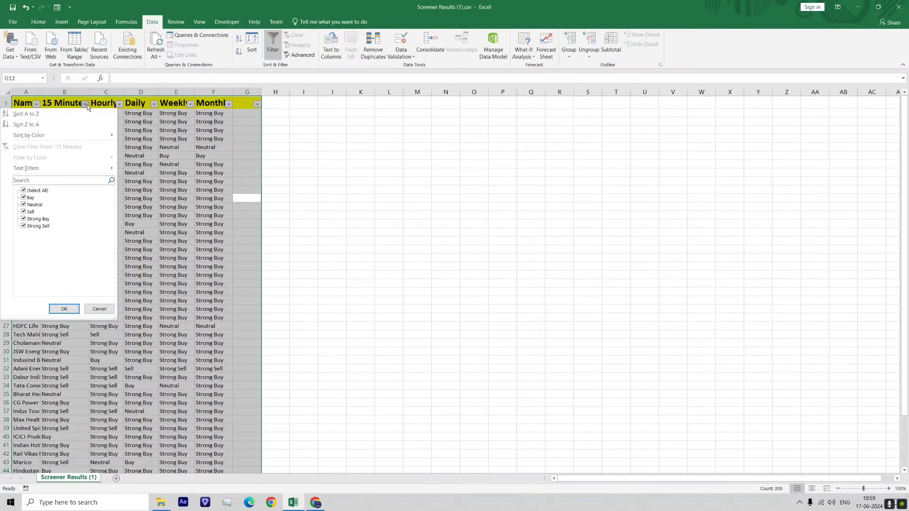
Filter the 15 Minutes column to show only Strong Buy and Strong Sell.
{"action": "left_click", "coordinate": [86, 105]}
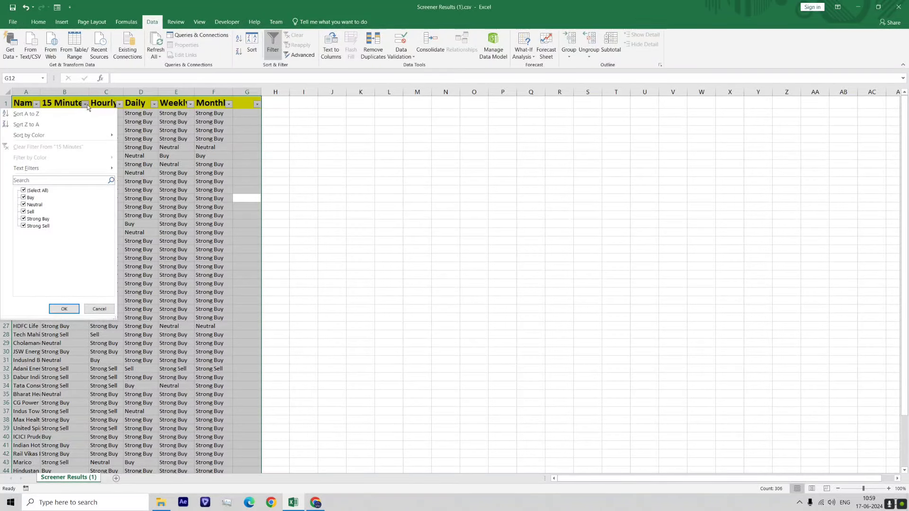
{"action": "left_click", "coordinate": [23, 191]}
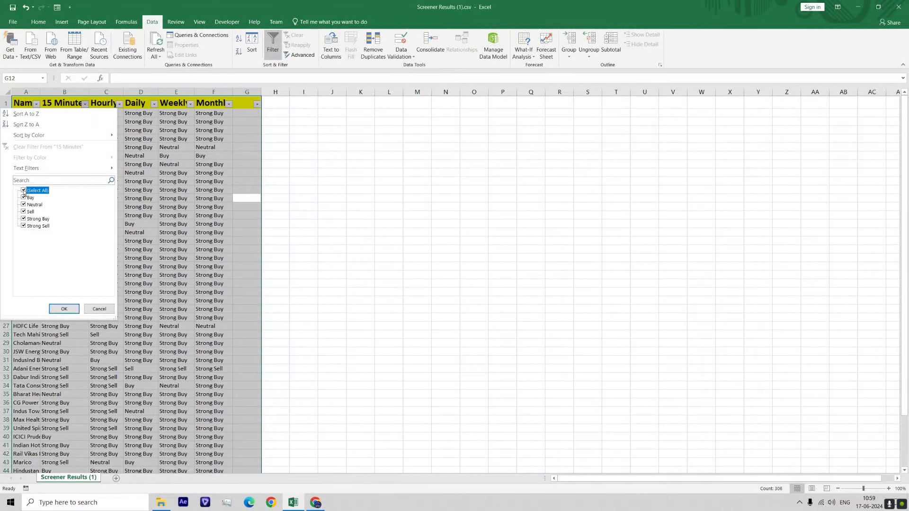
{"action": "left_click", "coordinate": [23, 219]}
{"action": "left_click", "coordinate": [24, 226]}
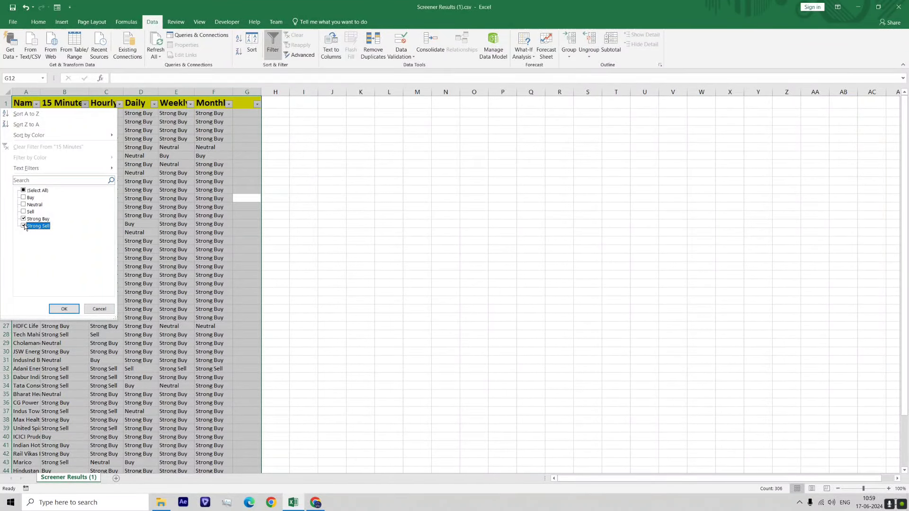
{"action": "left_click", "coordinate": [64, 309]}
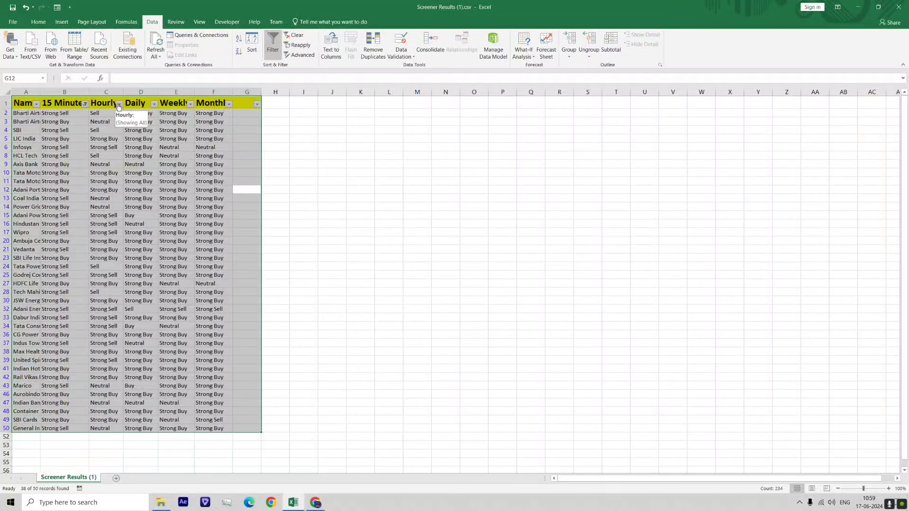
Filter the Hourly column to show only Strong Buy and Strong Sell.
{"action": "left_click", "coordinate": [119, 104]}
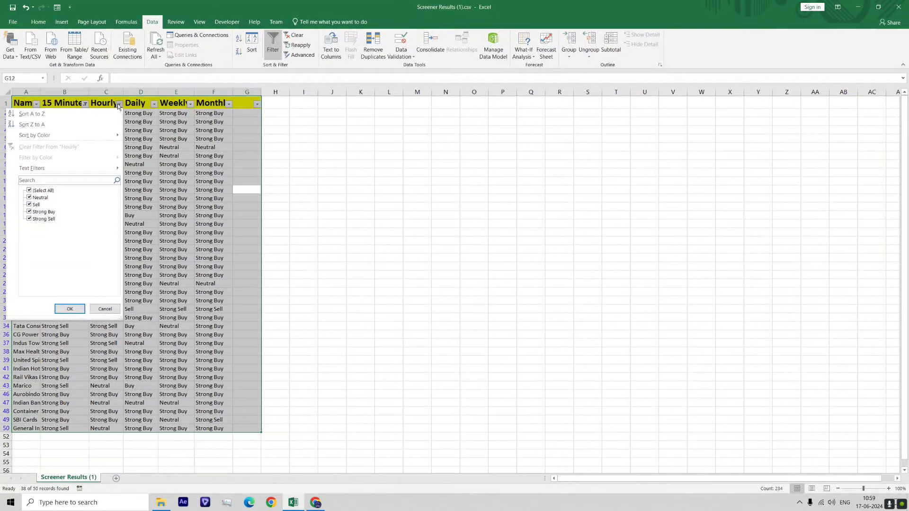
{"action": "left_click", "coordinate": [29, 191]}
{"action": "left_click", "coordinate": [28, 213]}
{"action": "left_click", "coordinate": [28, 213]}
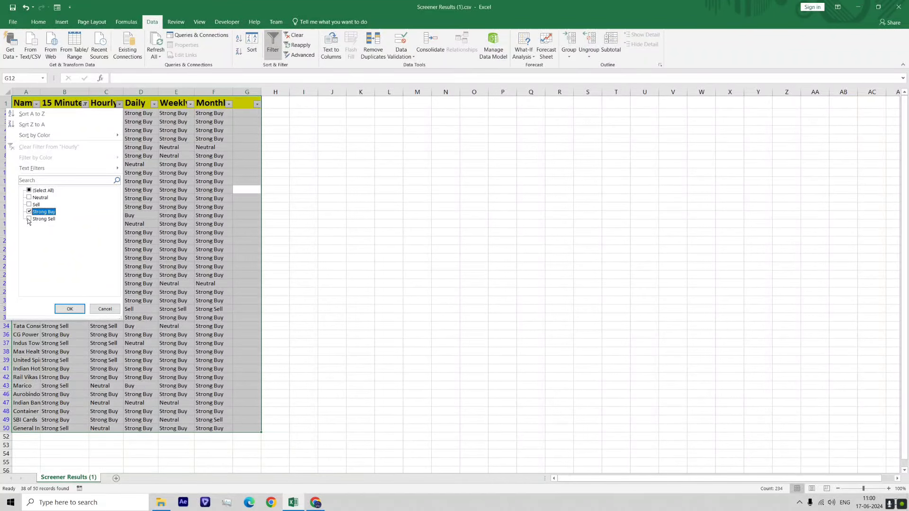
{"action": "left_click", "coordinate": [28, 220]}
{"action": "key", "text": "Return"}
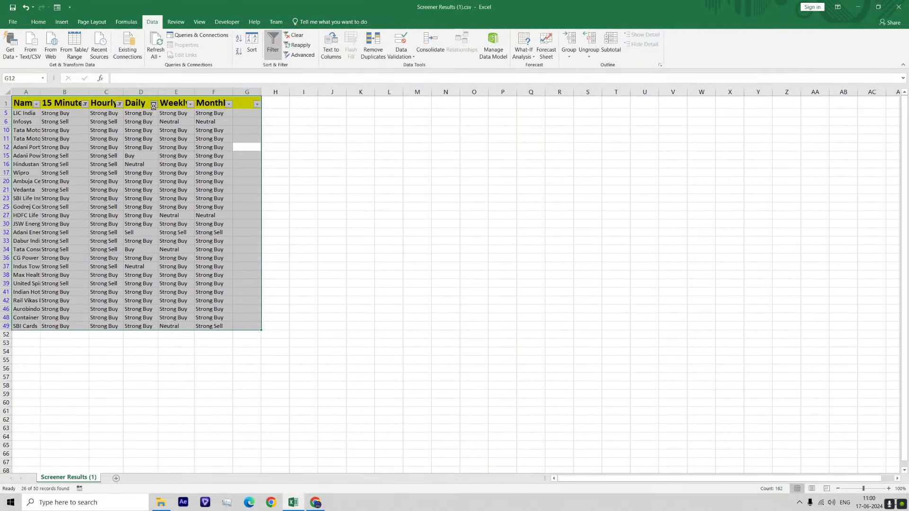
Filter the Daily column to show only Strong Buy.
{"action": "left_click", "coordinate": [154, 104]}
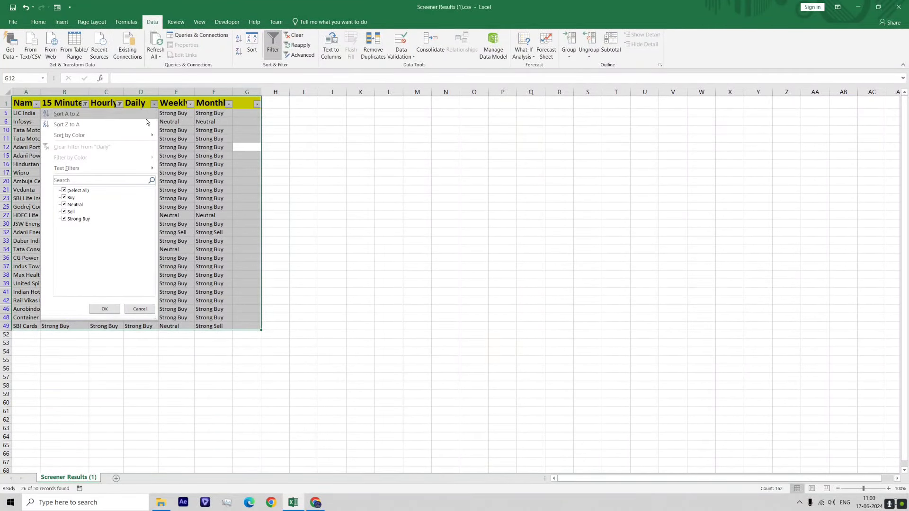
{"action": "left_click", "coordinate": [63, 191]}
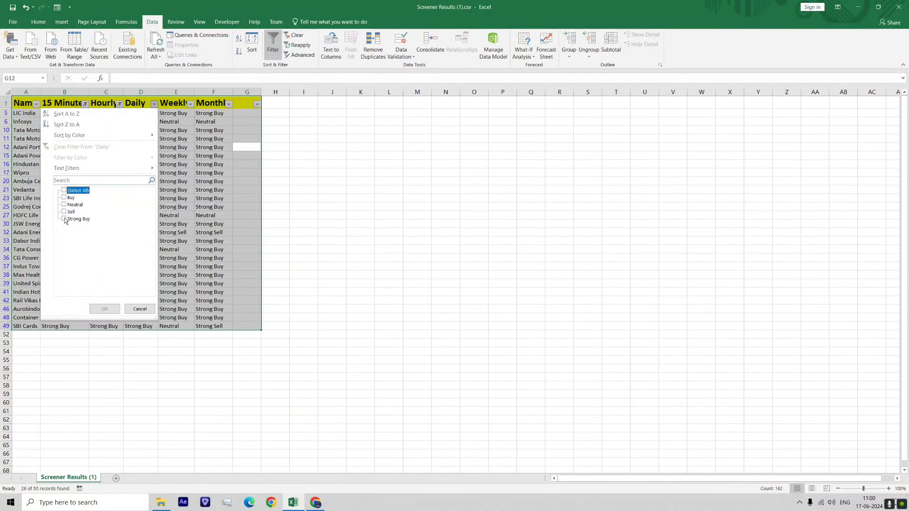
{"action": "left_click", "coordinate": [64, 220]}
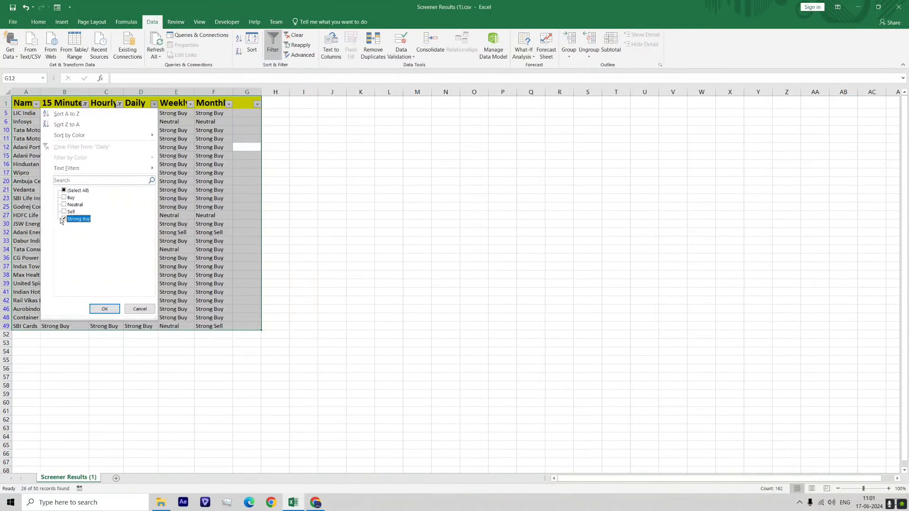
{"action": "left_click", "coordinate": [113, 309]}
Filter the Weekly column to show only Strong Buy, and confirm the Monthly filter with Strong Buy checked.
{"action": "left_click", "coordinate": [190, 104]}
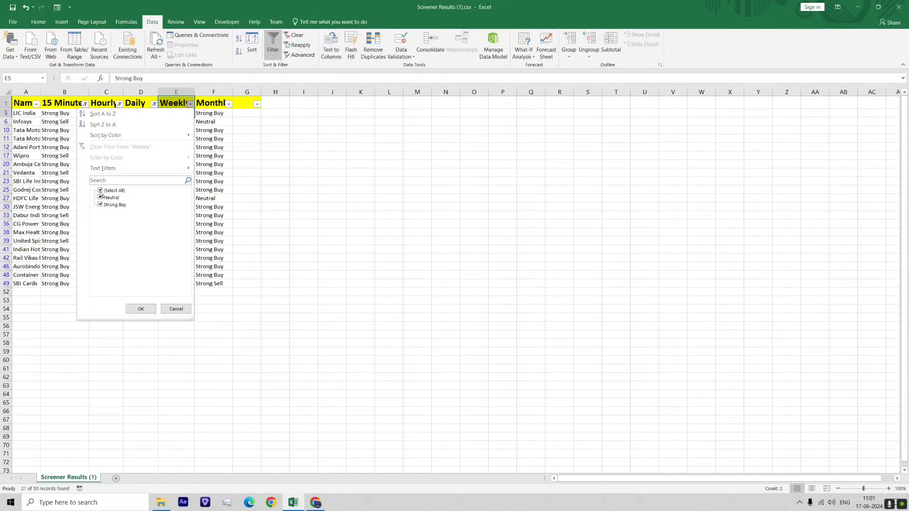
{"action": "left_click", "coordinate": [100, 191]}
{"action": "left_click", "coordinate": [99, 204]}
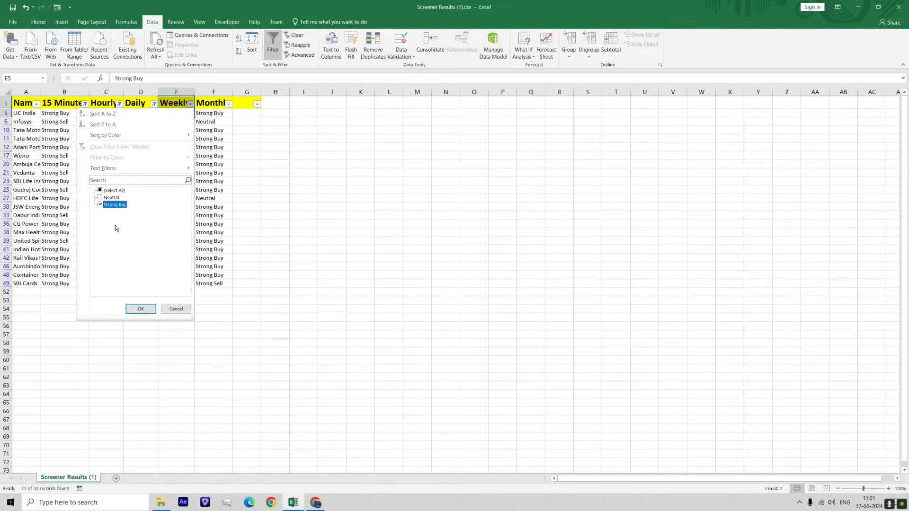
{"action": "left_click", "coordinate": [140, 309]}
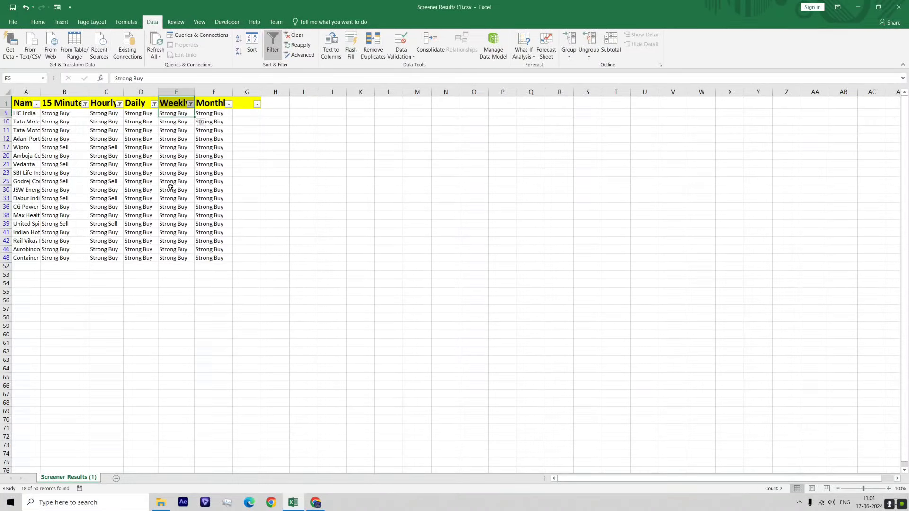
{"action": "left_click", "coordinate": [229, 104]}
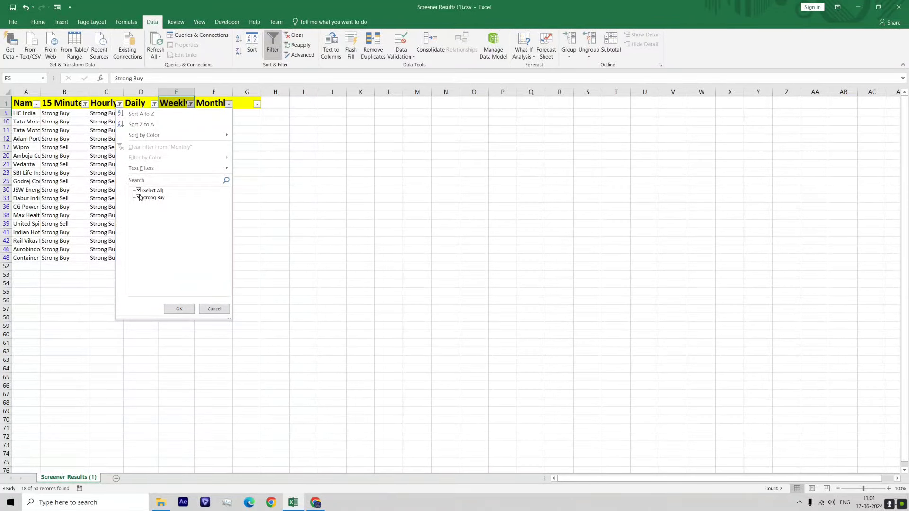
{"action": "left_click", "coordinate": [175, 310]}
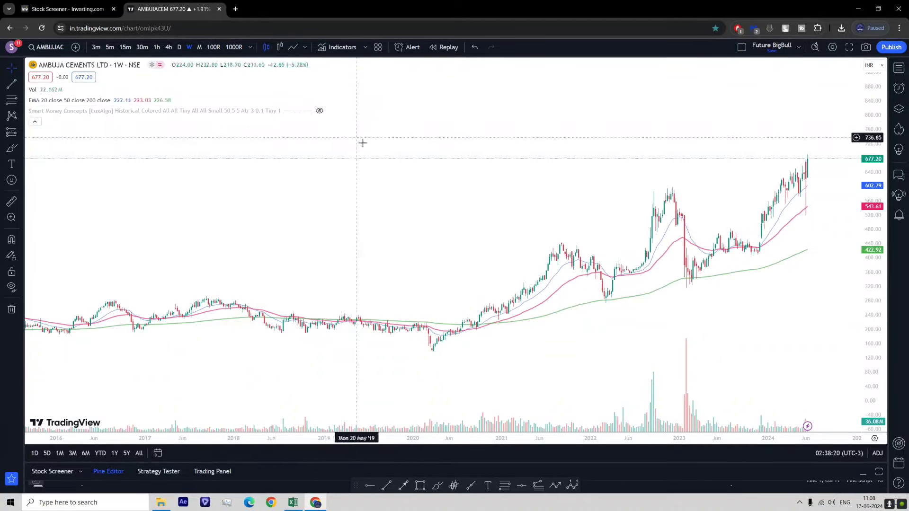
Inspect the weekly Ambuja Cements chart in TradingView and switch it to the daily timeframe.
{"action": "scroll", "coordinate": [420, 185], "scroll_direction": "up", "scroll_amount": 2}
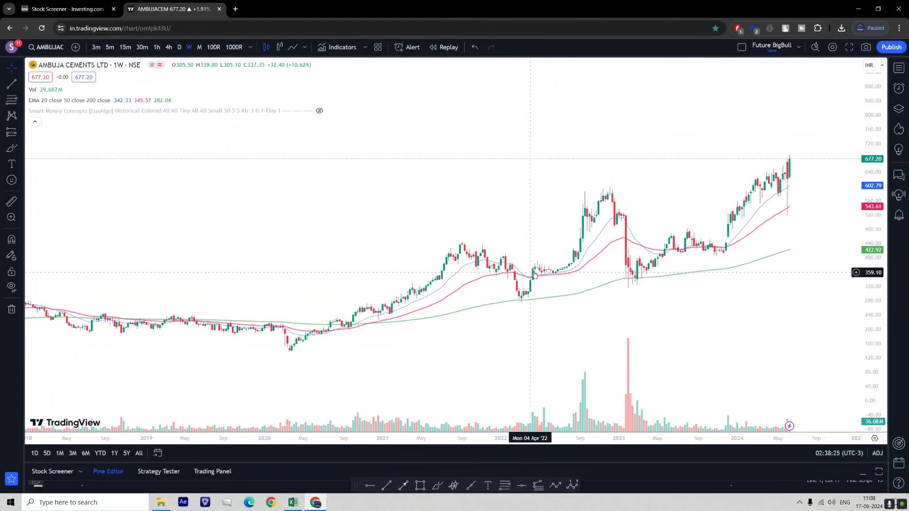
{"action": "scroll", "coordinate": [702, 288], "scroll_direction": "up", "scroll_amount": 1}
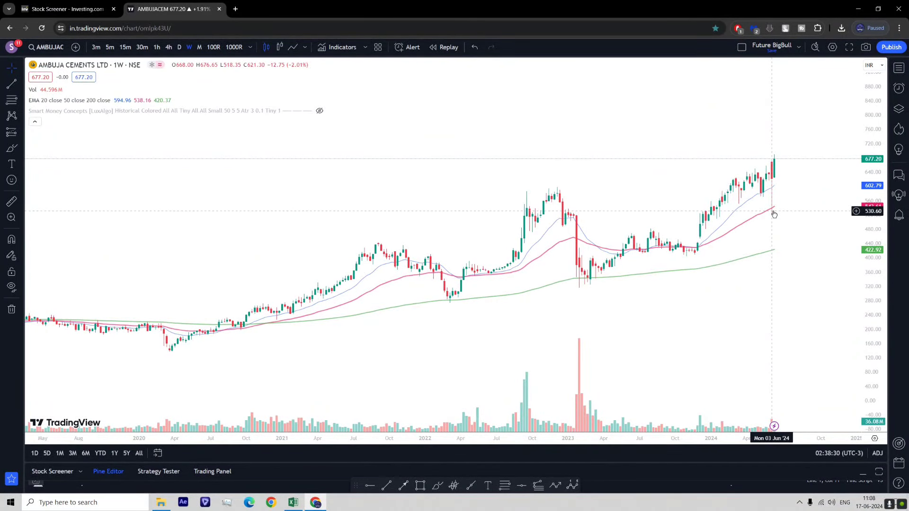
{"action": "scroll", "coordinate": [774, 214], "scroll_direction": "up", "scroll_amount": 1}
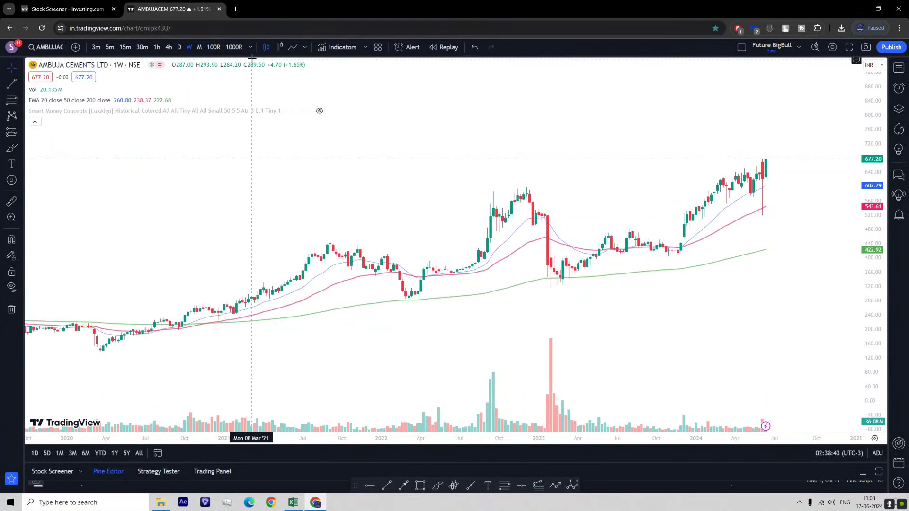
{"action": "left_click", "coordinate": [181, 46]}
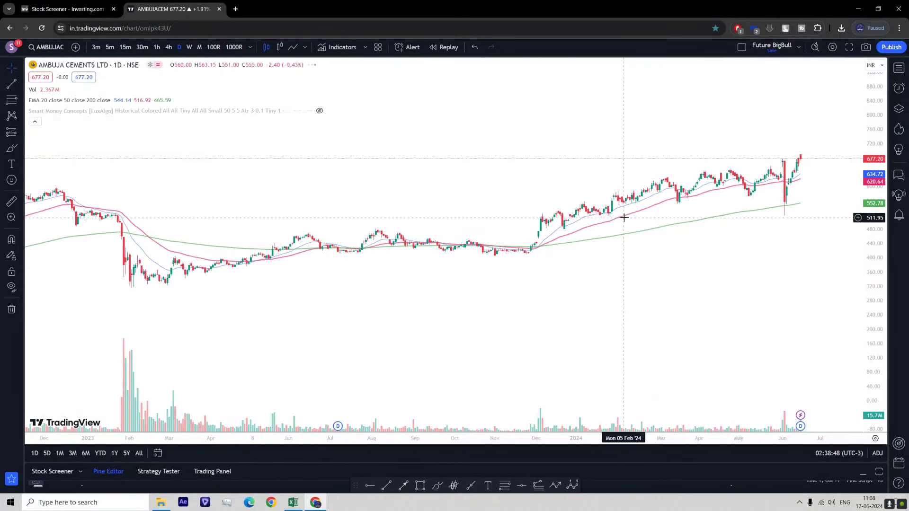
Mark the breakout level on the daily Ambuja Cements chart with a horizontal line at about 648.65.
{"action": "scroll", "coordinate": [629, 220], "scroll_direction": "down", "scroll_amount": 3}
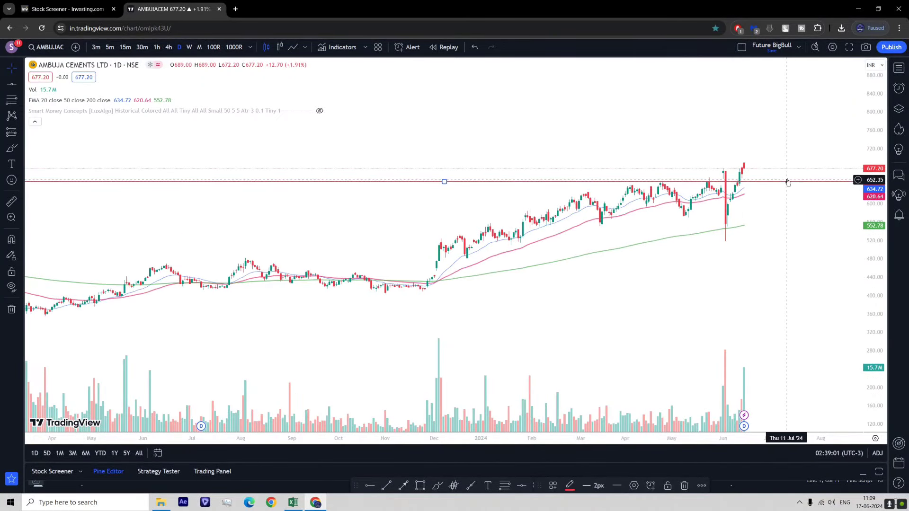
{"action": "left_click", "coordinate": [785, 179]}
{"action": "scroll", "coordinate": [818, 234], "scroll_direction": "up", "scroll_amount": 2}
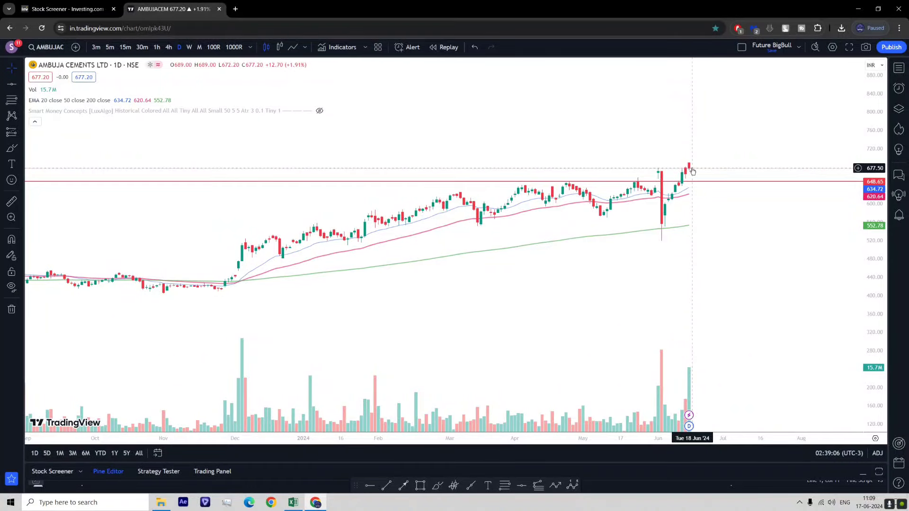
{"action": "scroll", "coordinate": [776, 199], "scroll_direction": "up", "scroll_amount": 3}
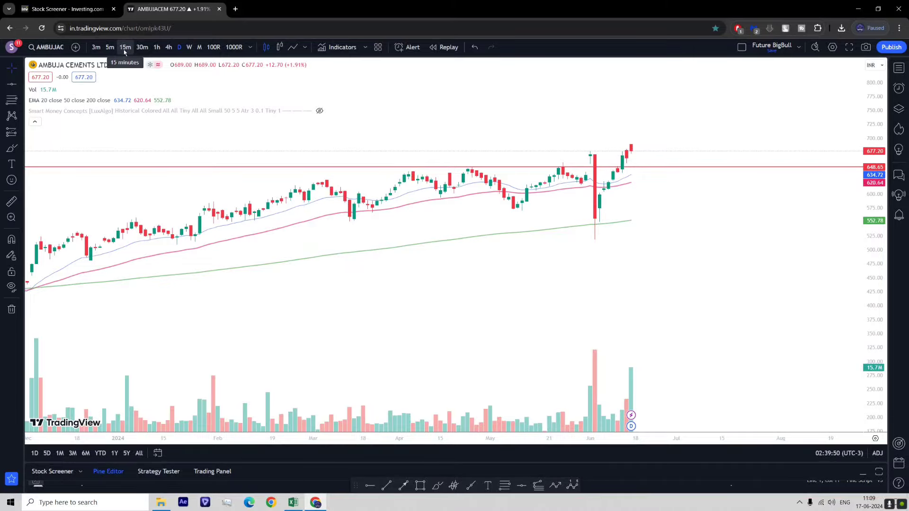
Switch the Ambuja Cements chart to the 15-minute timeframe and inspect the recent candles above the horizontal line.
{"action": "left_click", "coordinate": [124, 47]}
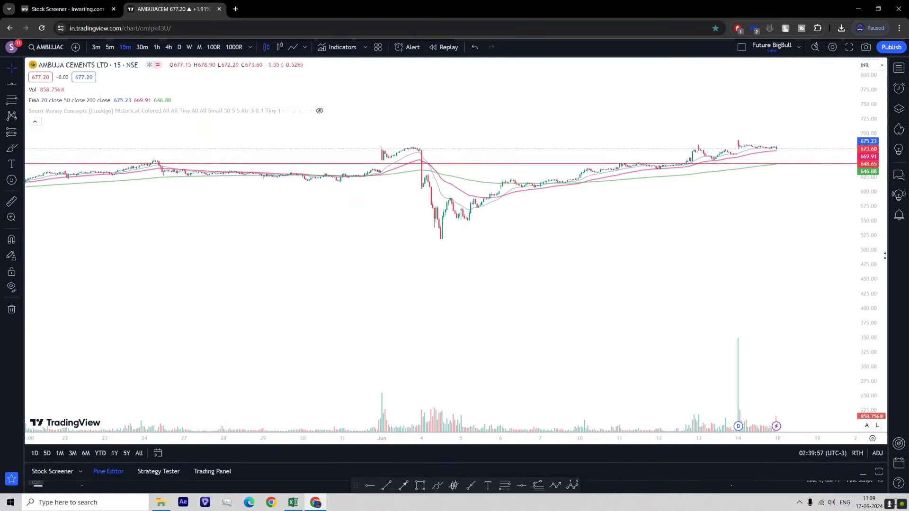
{"action": "left_click_drag", "start_coordinate": [885, 256], "coordinate": [885, 222]}
{"action": "left_click_drag", "start_coordinate": [749, 221], "coordinate": [747, 298]}
{"action": "scroll", "coordinate": [742, 298], "scroll_direction": "up", "scroll_amount": 3}
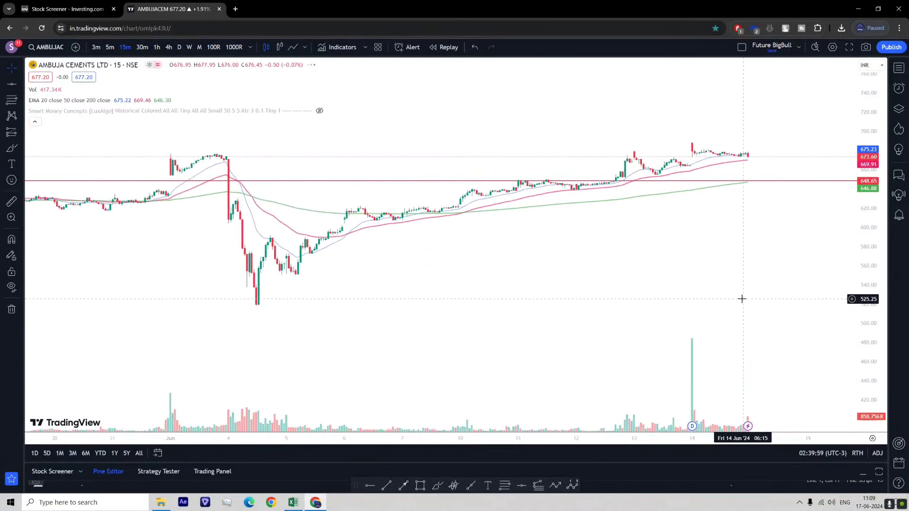